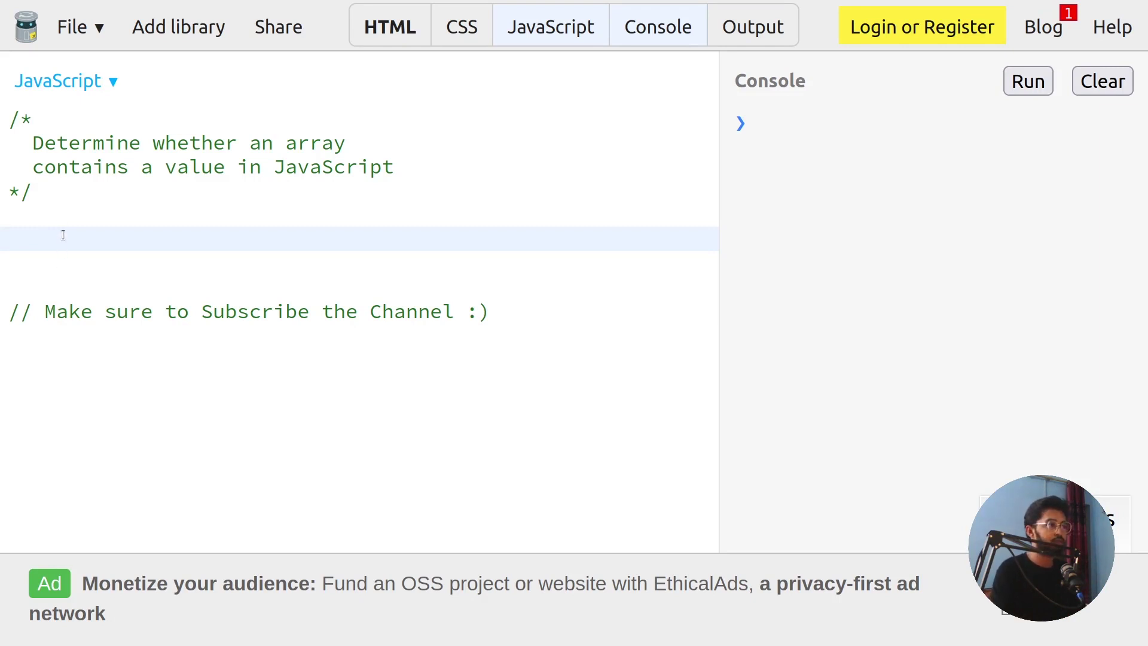
text(var )
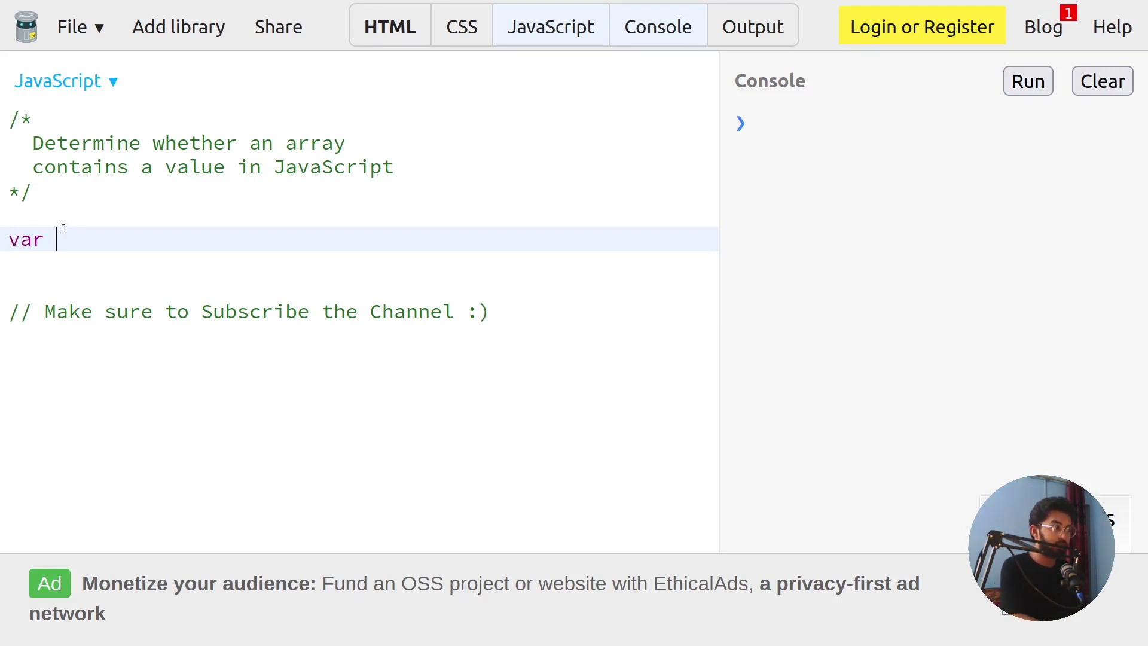
text(myArr = [])
Declare var myArr = [1,2,3,5,6,7,"Hello","Bye"]; and add console.log(myArr); below it.
key(Left)
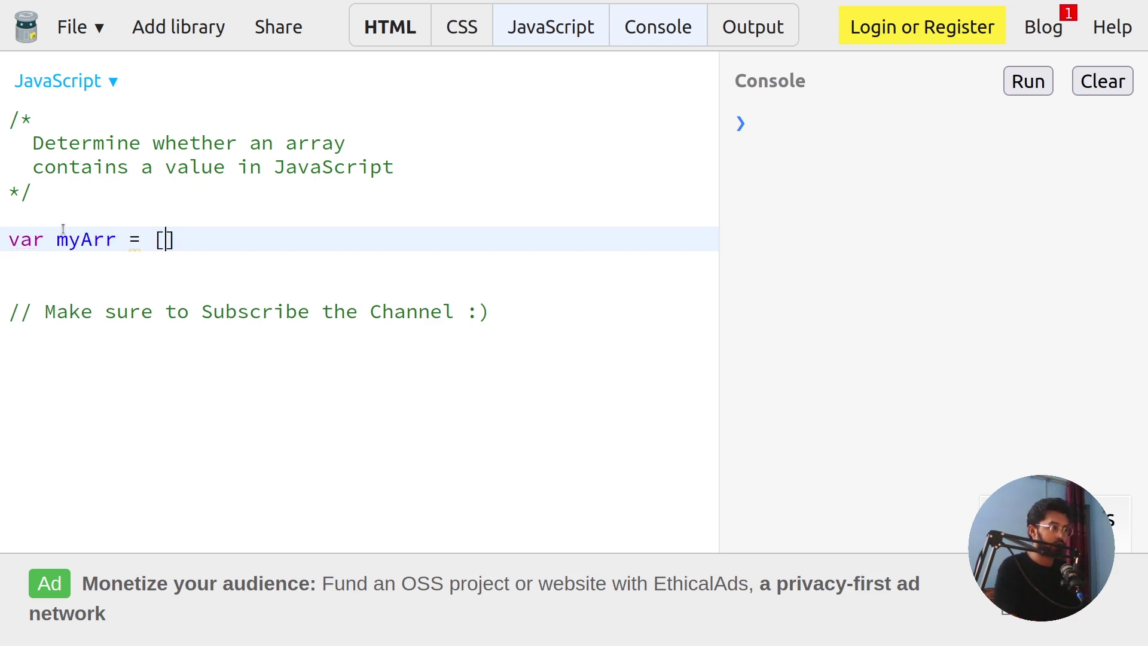
text(1,2,3,5,6,7,")
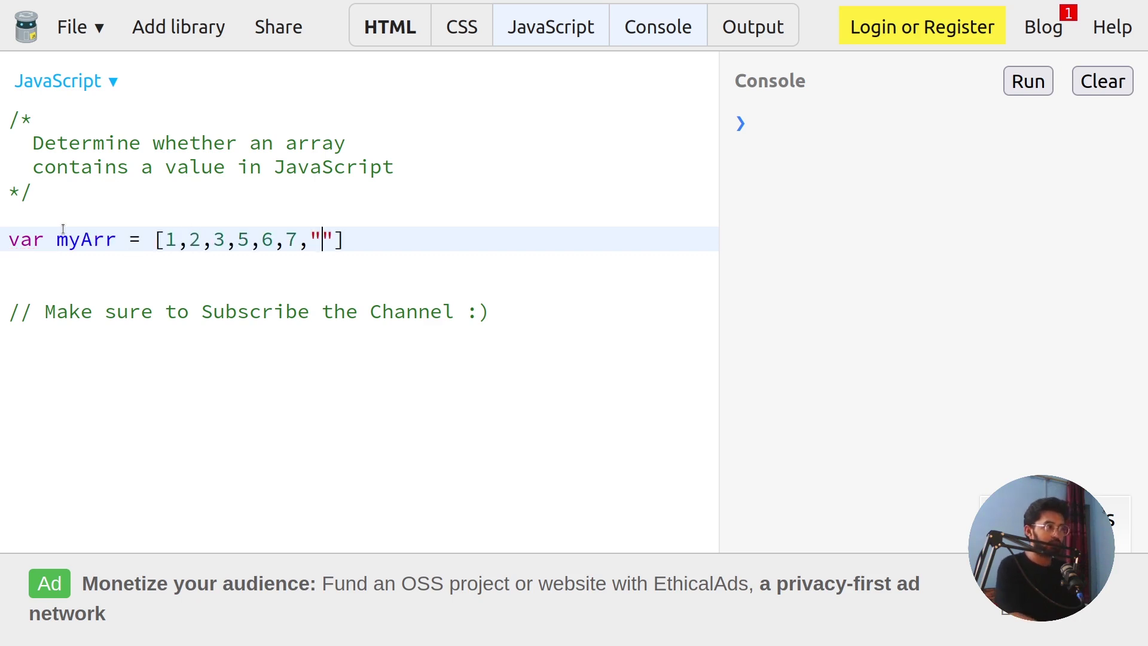
text(Hello","Bye"];)
key(Return)
key(Return)
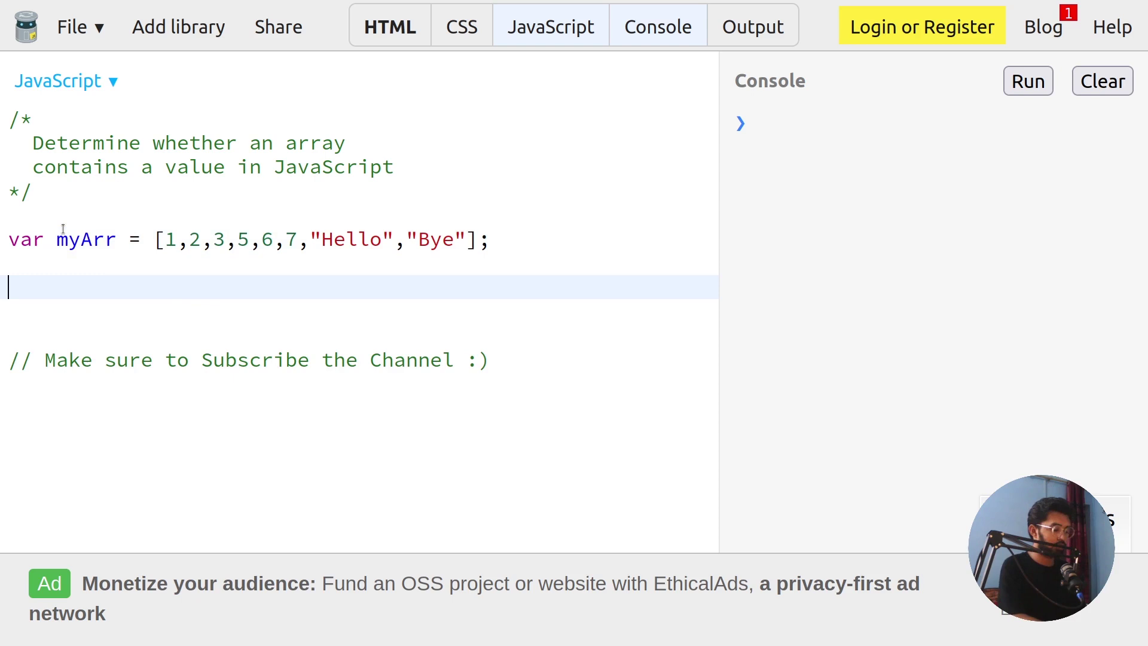
text(console.log(myArr))
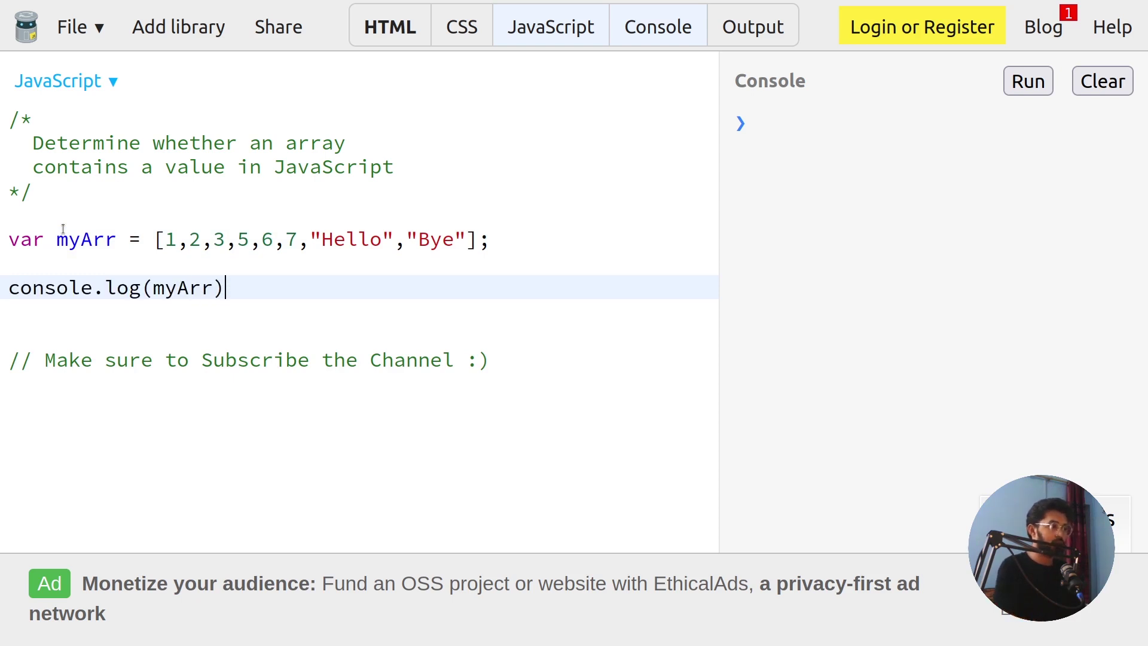
text(;)
key(Return)
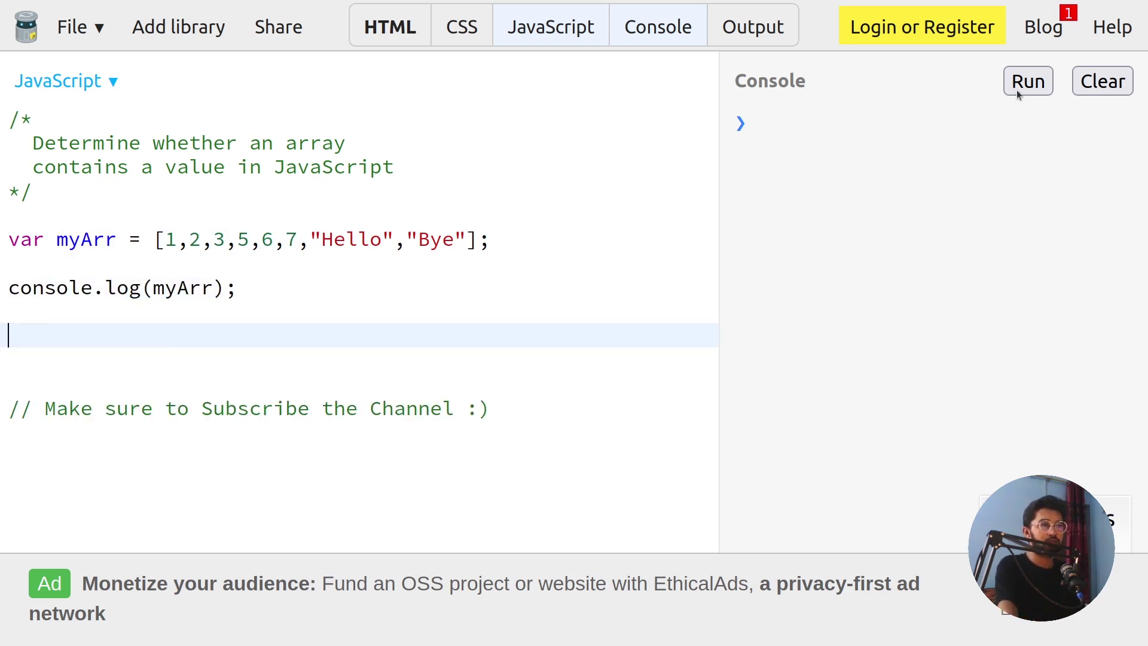
Run the code to print the array, then add console.log(myArr.includes("Bye")); on a new line.
click(1028, 81)
text(console.log(myArr))
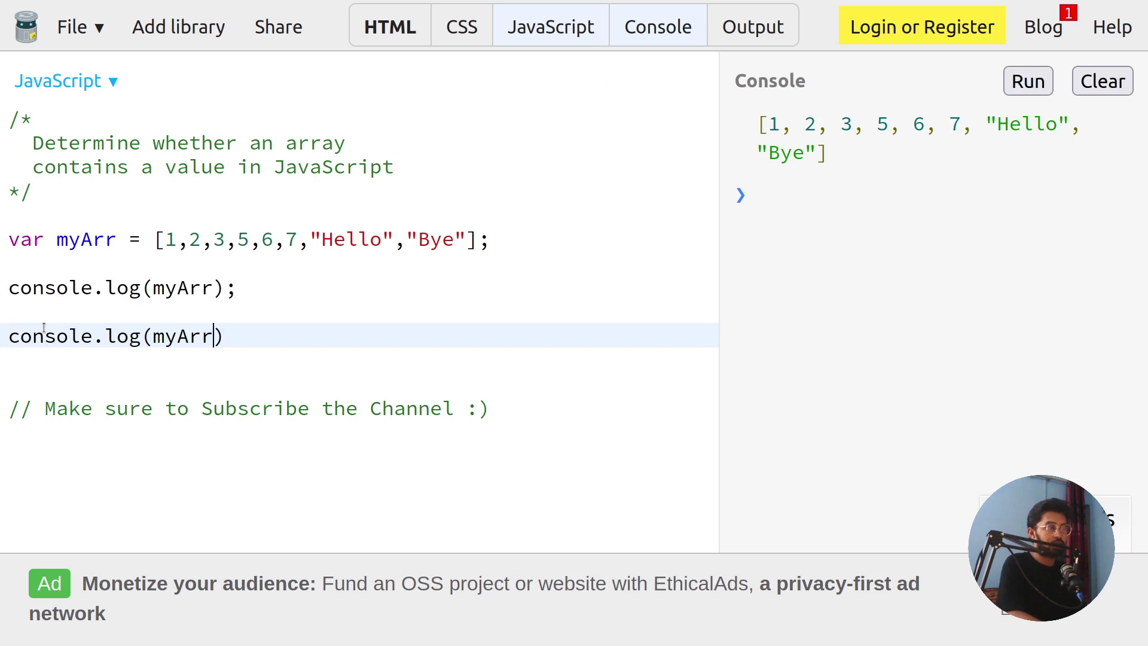
text(.incl)
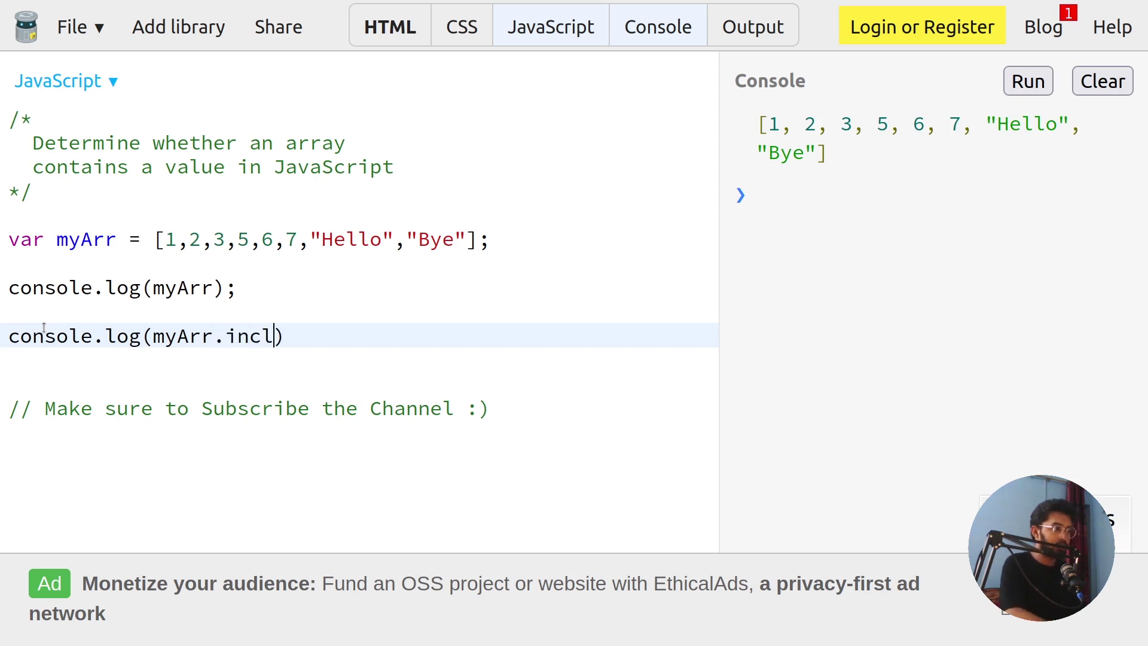
text(udes()
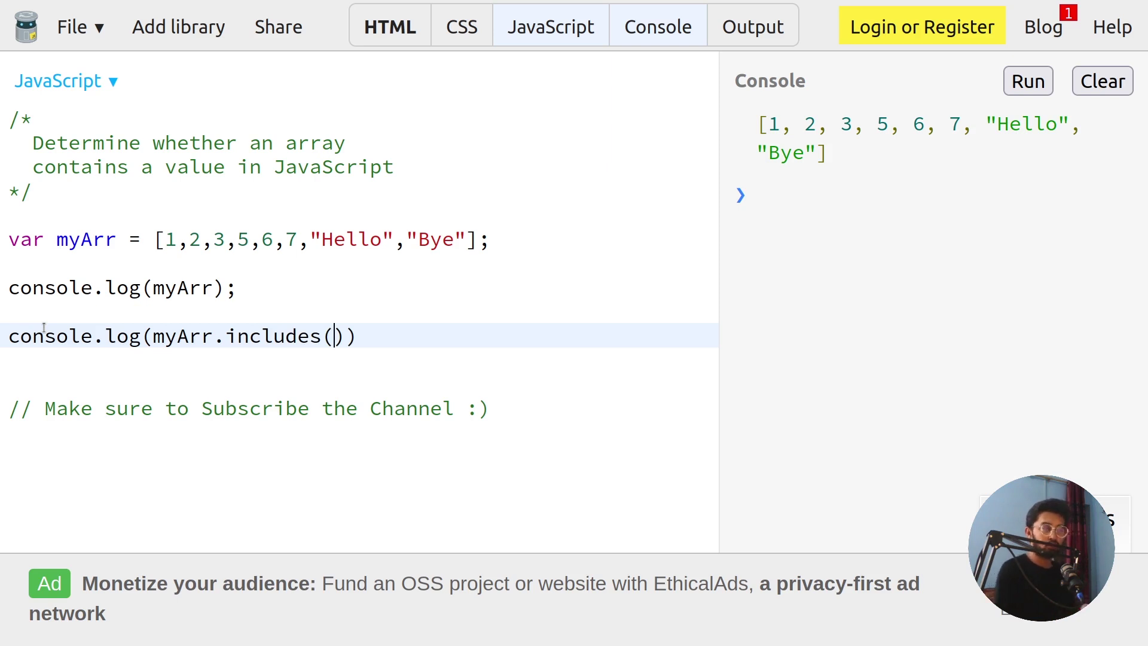
text(")
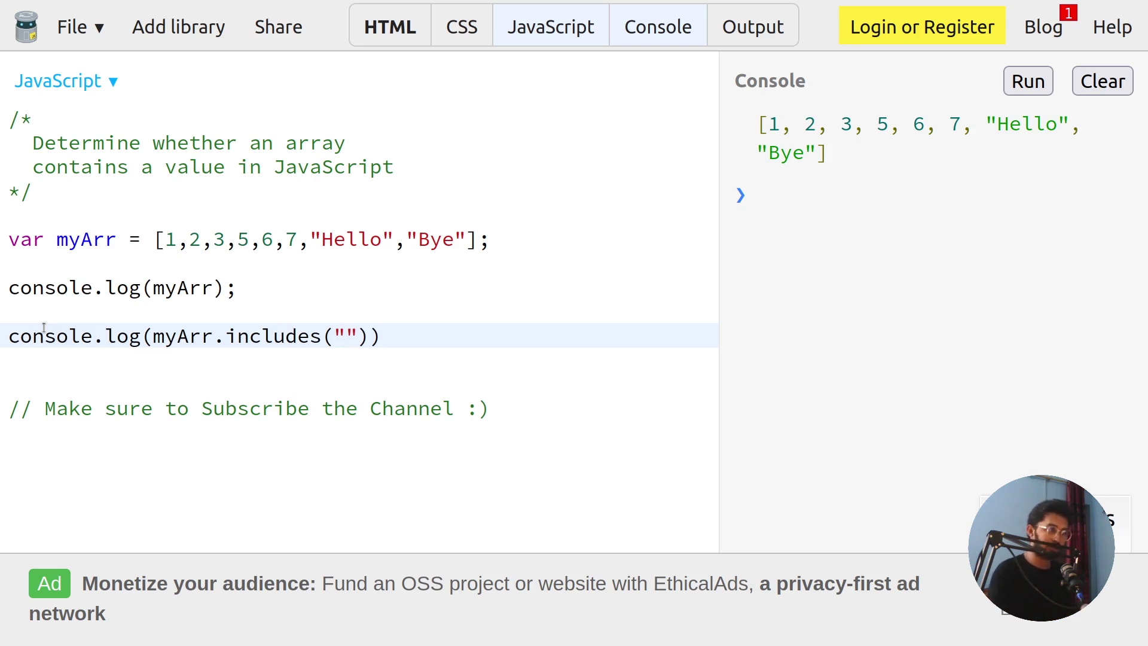
text(Bye)
key(Right)
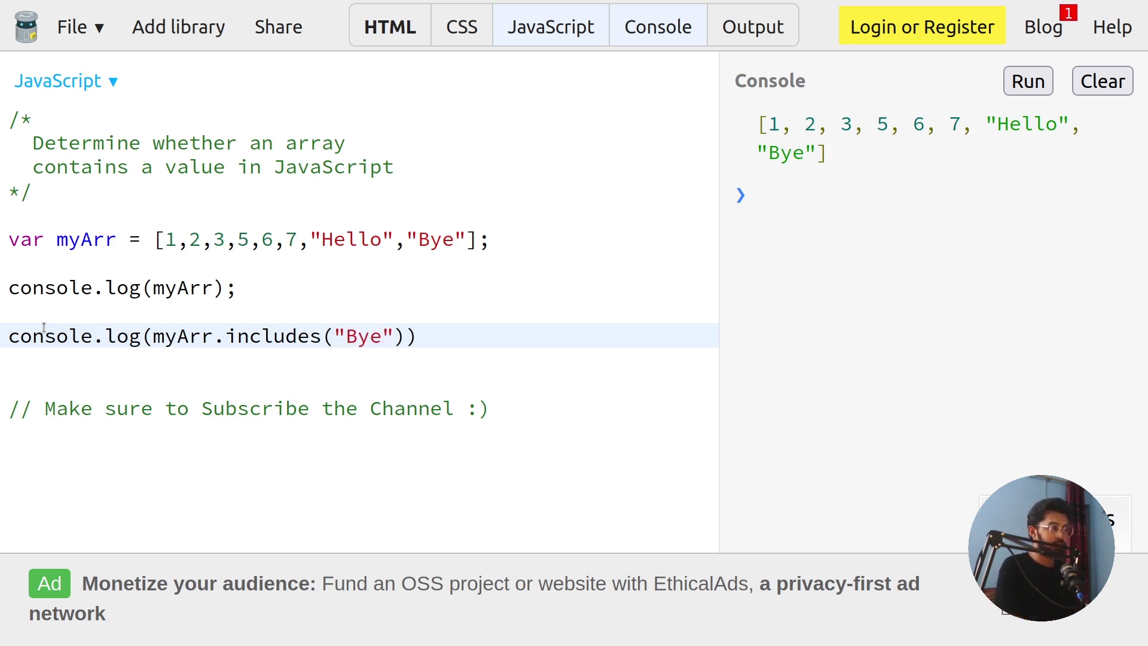
key(Right)
key(Right)
text(;)
Run the "Bye" check, highlight its true result, and edit the value toward "Byer".
click(1016, 82)
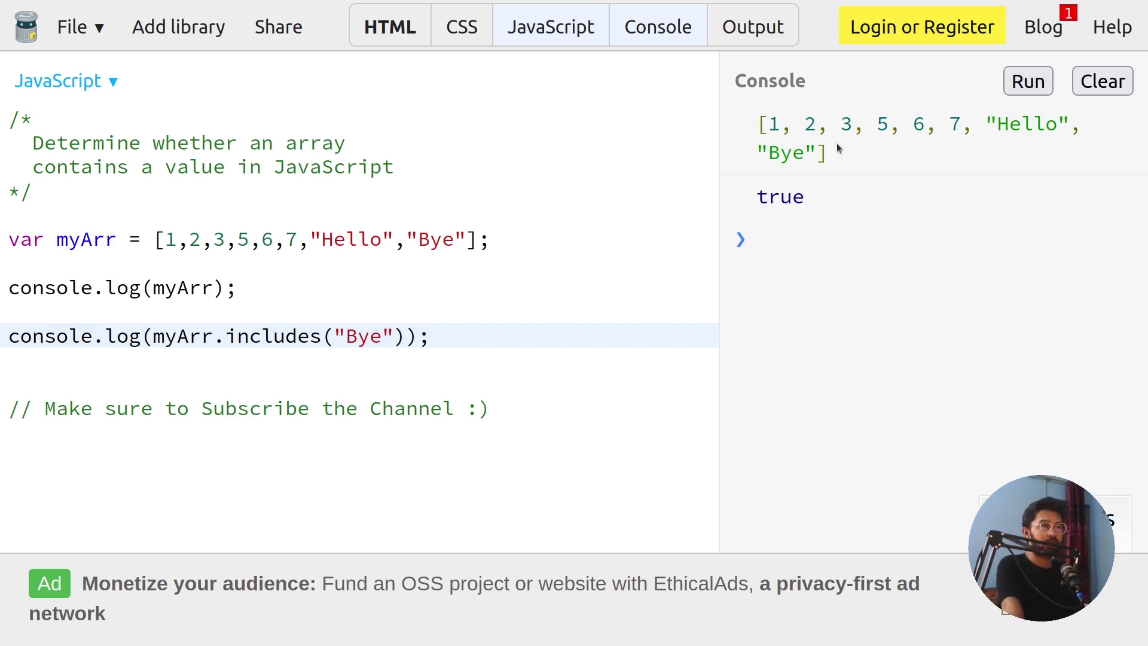
drag(805, 153, 764, 153)
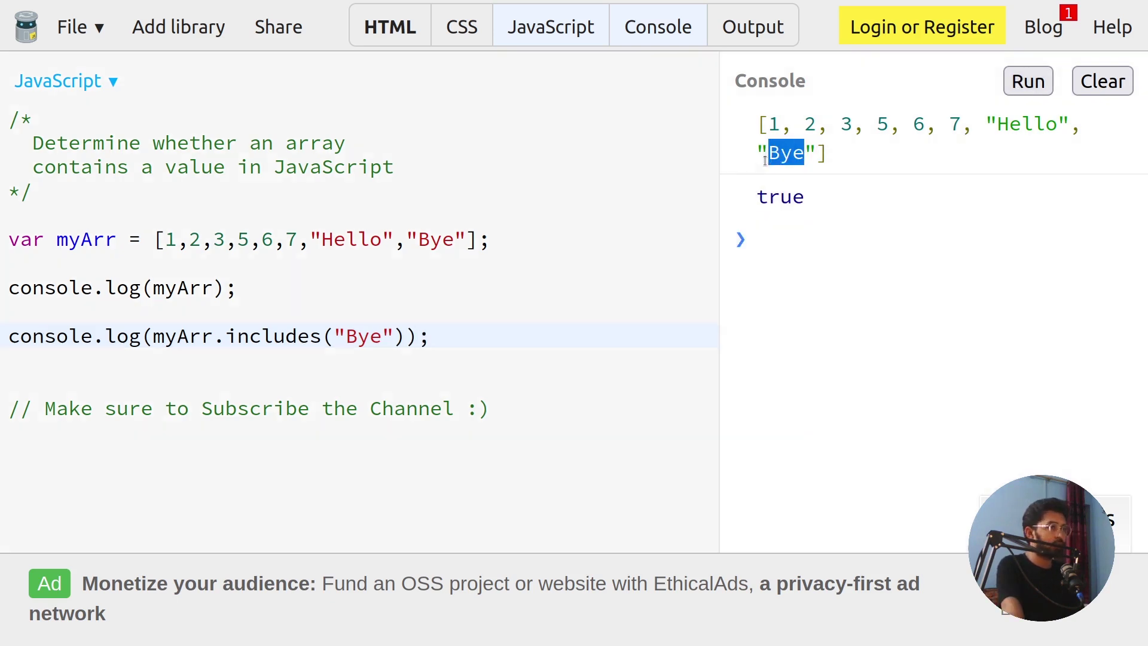
click(768, 155)
double_click(789, 198)
click(780, 230)
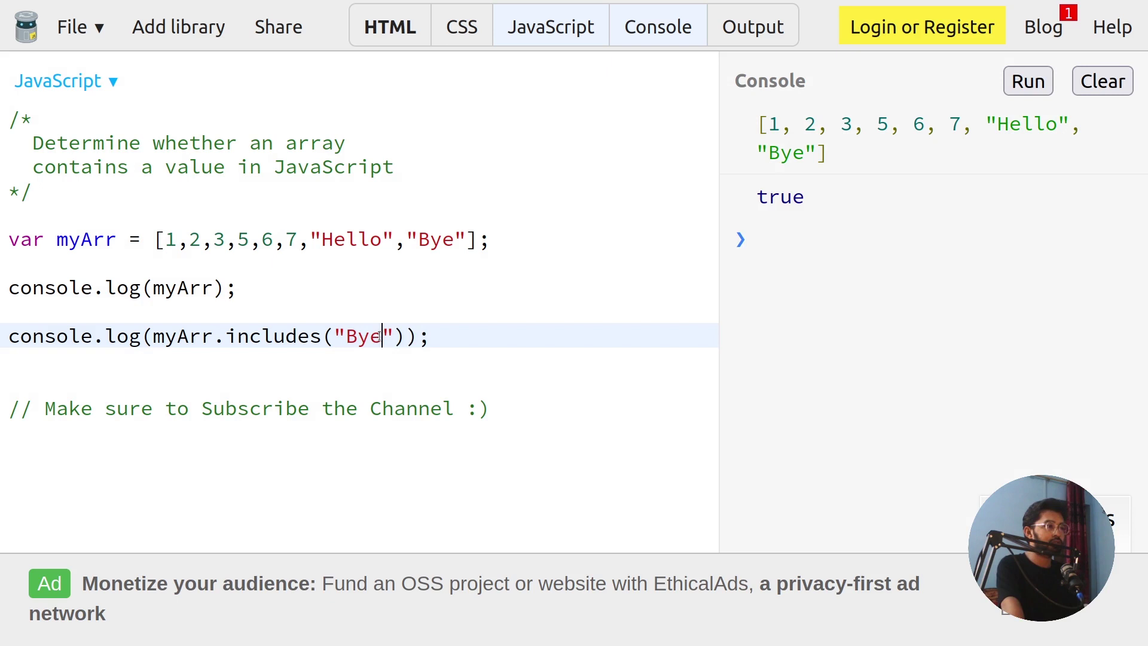
text(r)
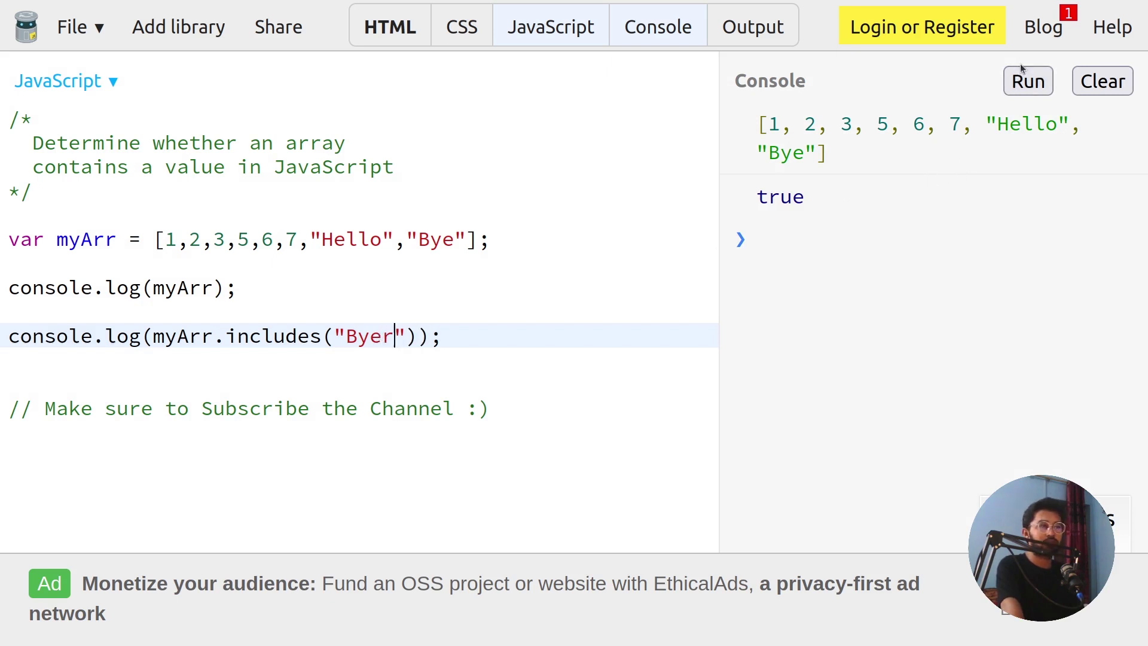
Rerun testing "Byer" (false), then test 1 (true) and 10 (false).
click(1031, 82)
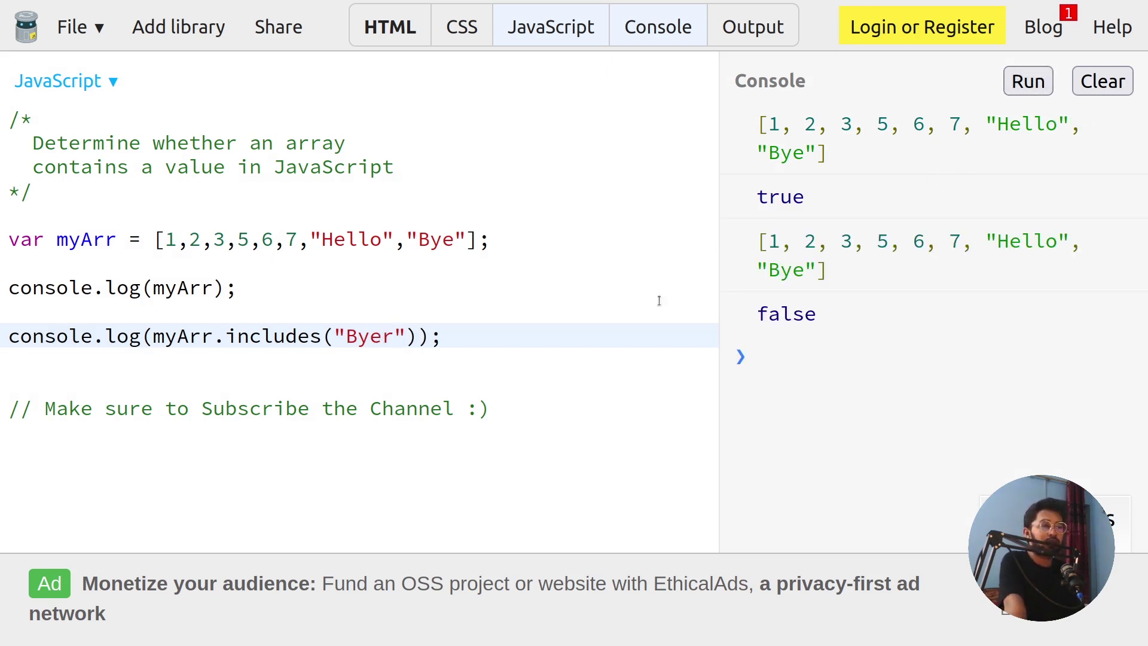
double_click(377, 336)
click(406, 336)
key(BackSpace)
key(BackSpace)
key(BackSpace)
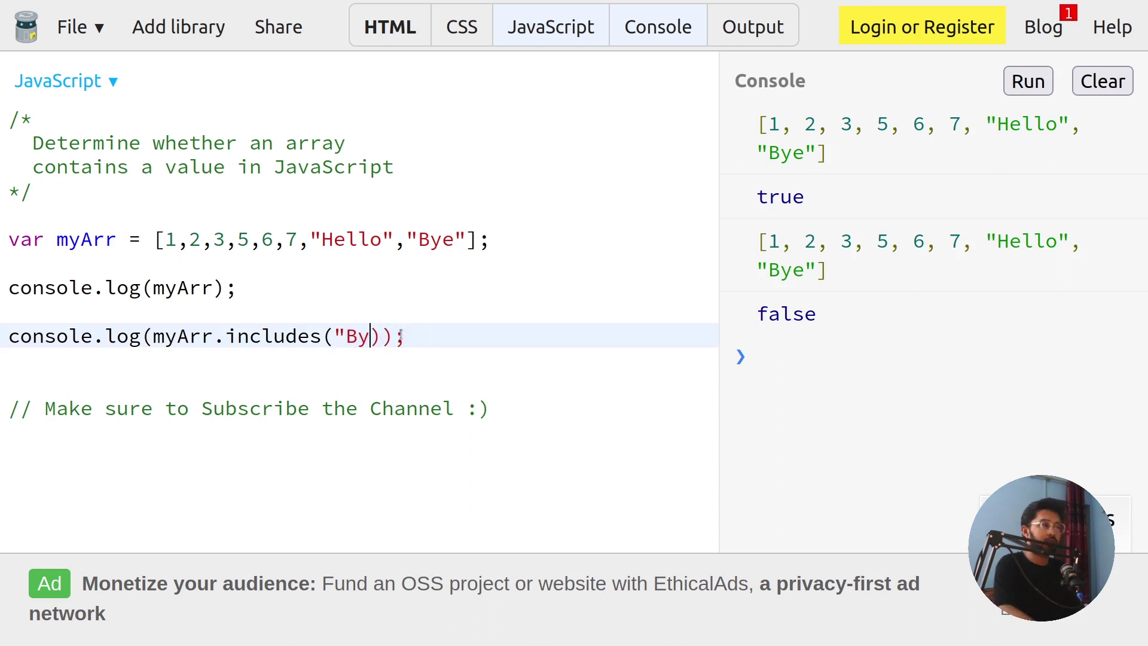
key(BackSpace)
key(BackSpace)
key(BackSpace)
text(1)
key(ctrl+Return)
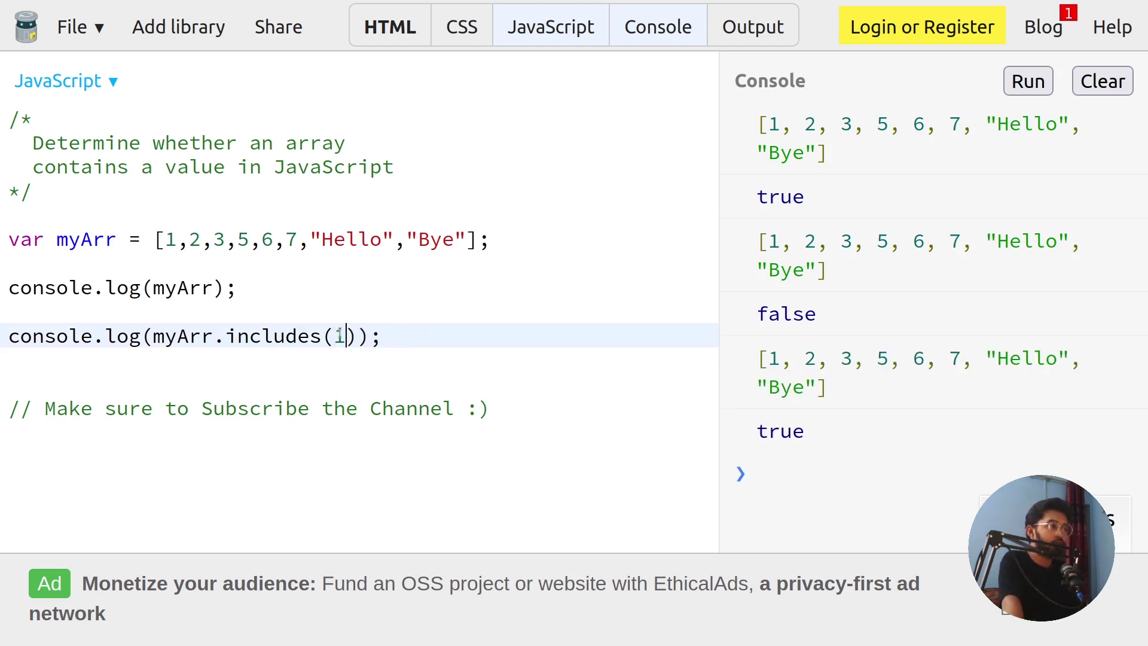
text(0)
click(1014, 90)
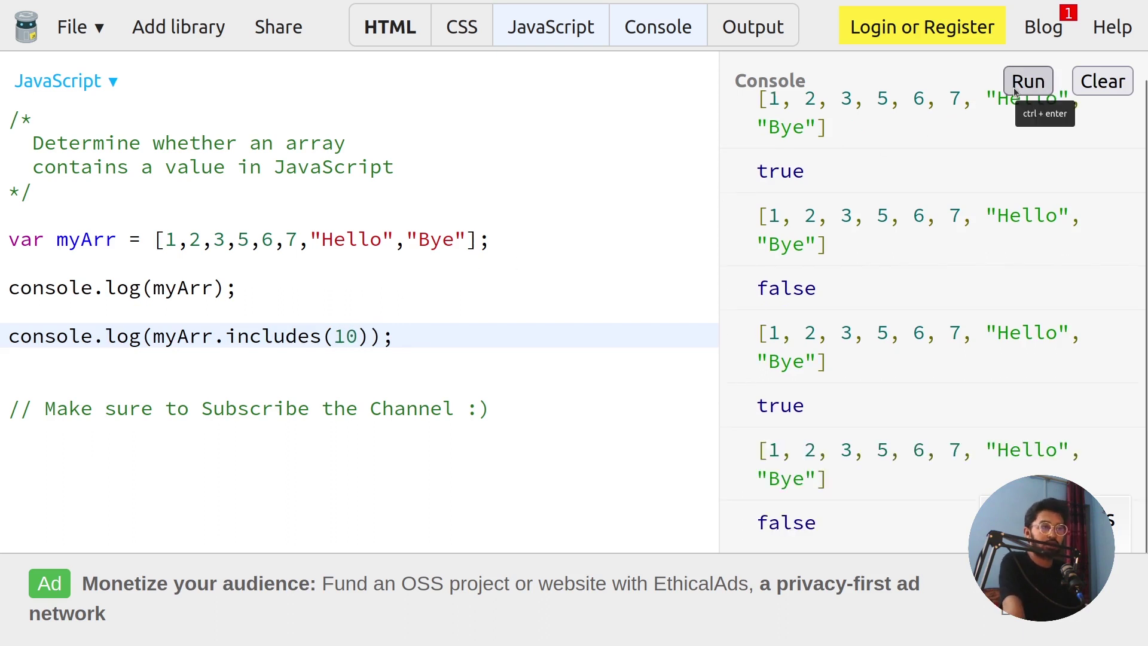